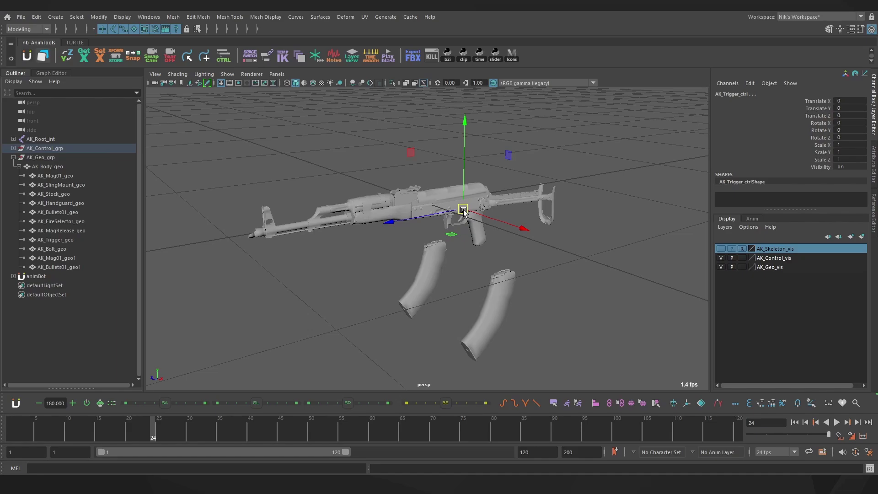
# - After a test move of the trigger control, reparent AK_Mag01_geo through AK_Bullets01_geo1 directly under AK_Geo_grp
pyautogui.moveTo(463, 210); pyautogui.dragTo(418, 231)
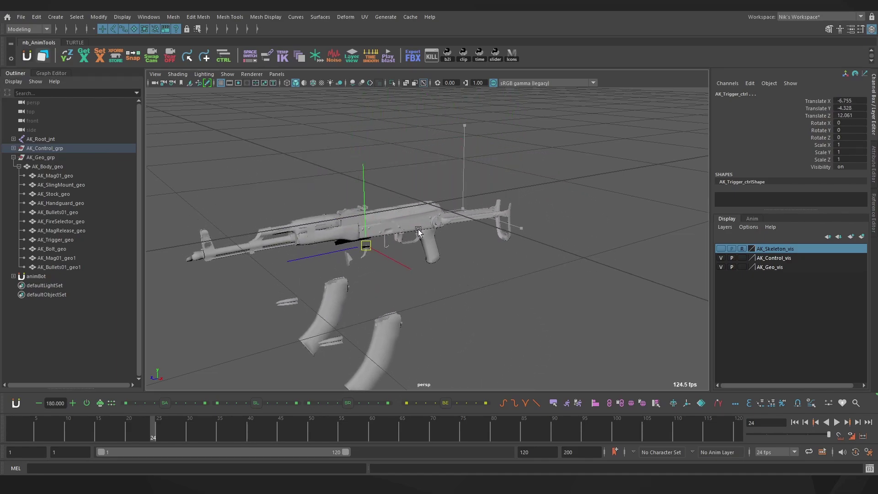
pyautogui.hotkey('ctrl', 'z')
pyautogui.hotkey('ctrl', 'z')
pyautogui.hotkey('ctrl', 'z')
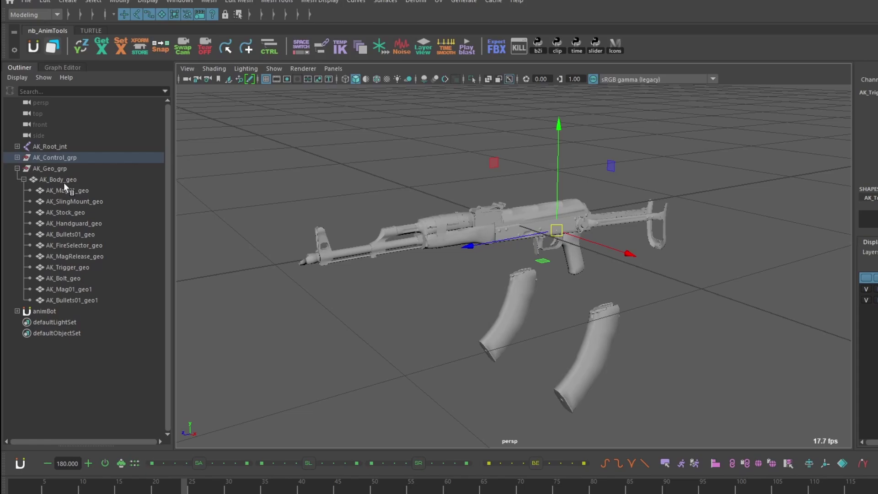
pyautogui.click(66, 190)
pyautogui.keyDown('shift'); pyautogui.click(69, 300); pyautogui.keyUp('shift')
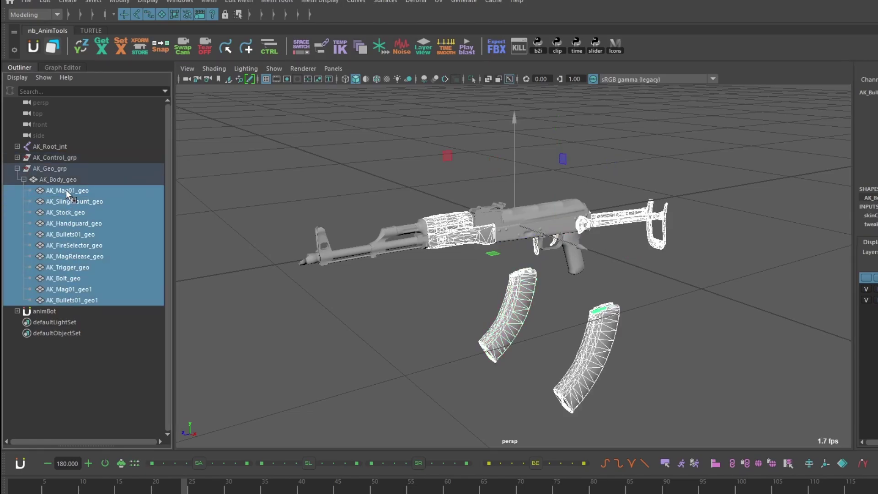
pyautogui.moveTo(65, 174); pyautogui.dragTo(65, 174)
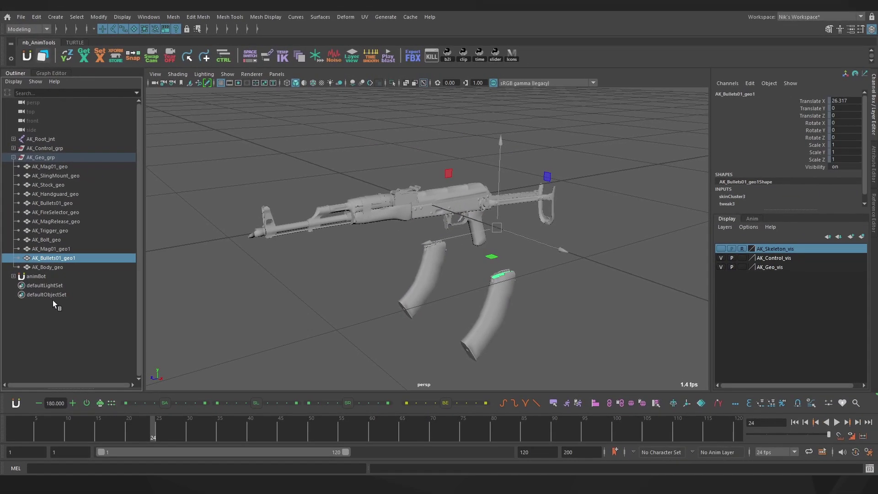
pyautogui.click(68, 360)
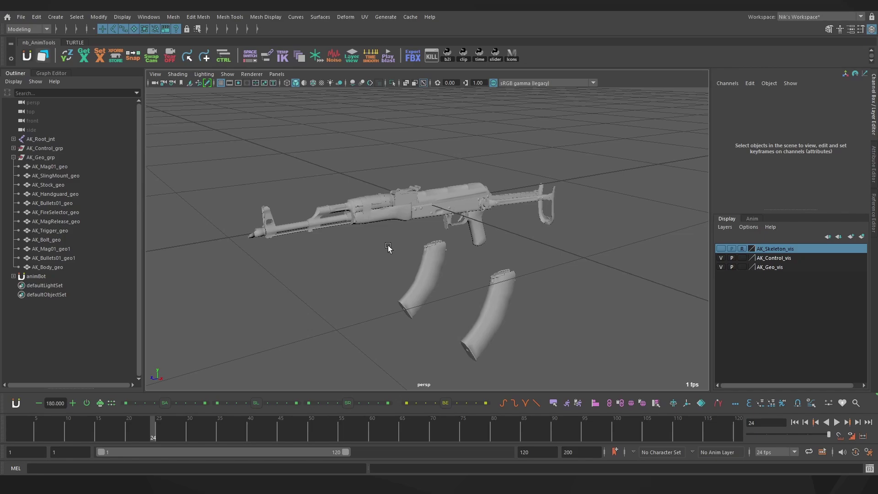
# - Run the controls tool shelf button and inspect its Python command in the Shelf Editor
pyautogui.click(204, 54)
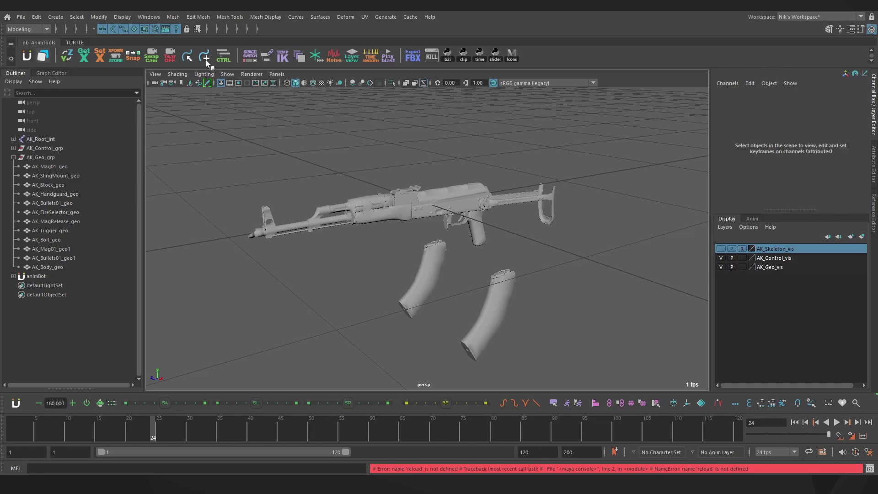
pyautogui.rightClick(205, 59)
pyautogui.click(222, 74)
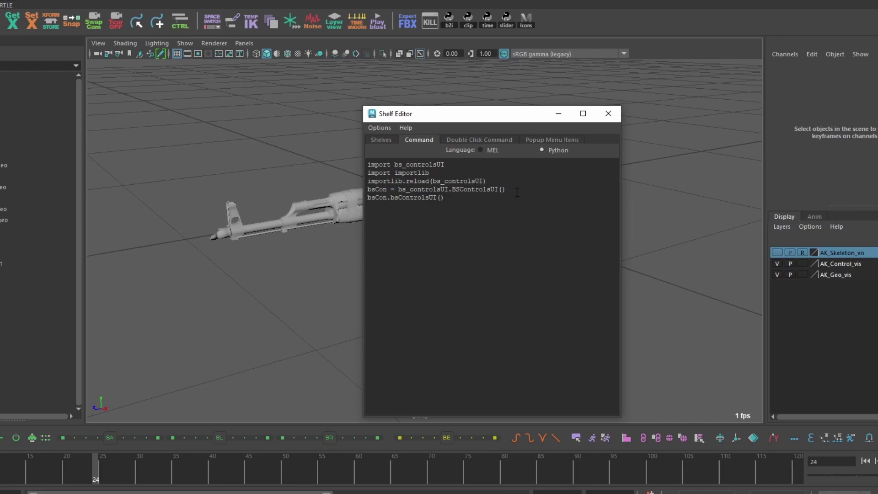
pyautogui.click(608, 114)
# - Check the space switch tool's import imp and reload lines, then locate bs_controlsUI in the scripts folder
pyautogui.rightClick(210, 21)
pyautogui.click(265, 39)
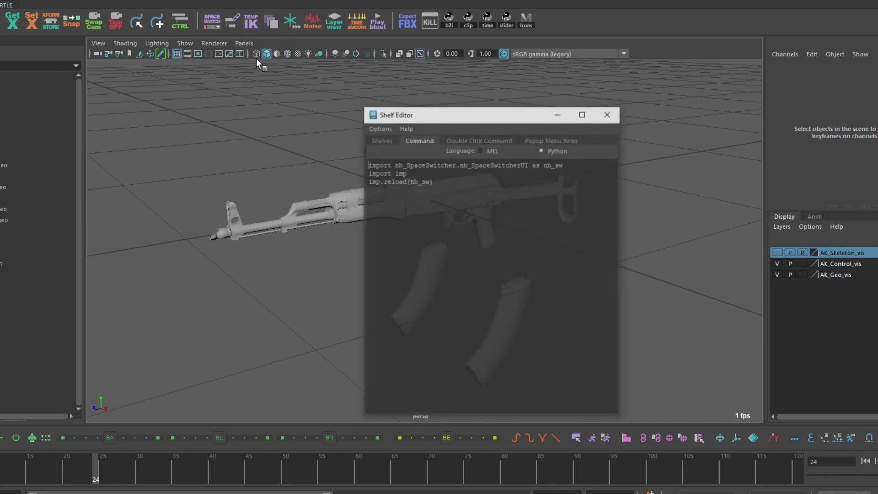
pyautogui.moveTo(466, 187); pyautogui.dragTo(368, 173)
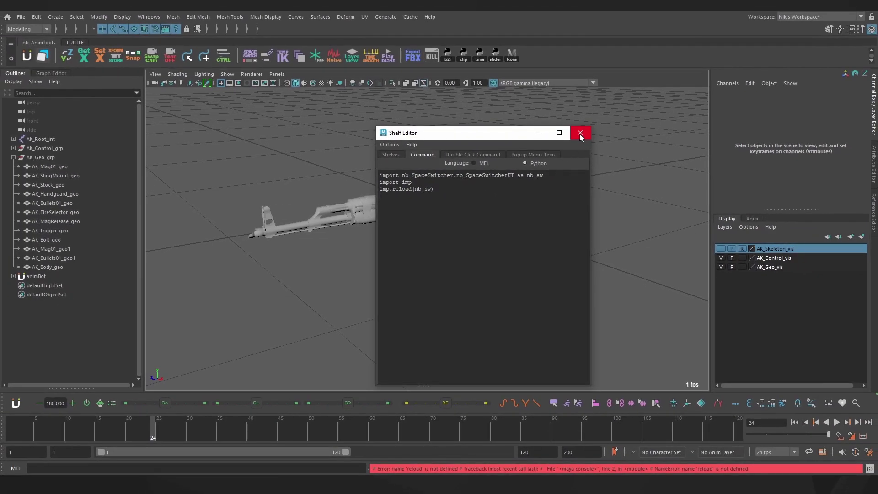
pyautogui.click(587, 128)
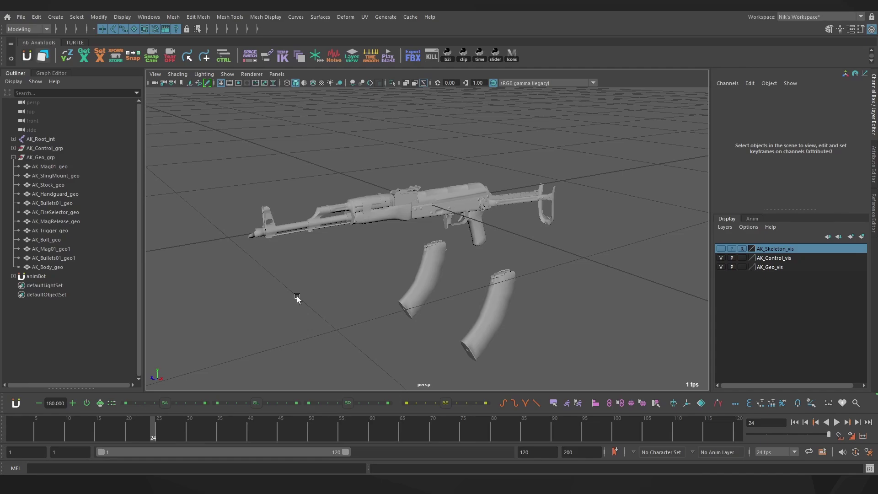
pyautogui.hotkey('alt', 'Tab')
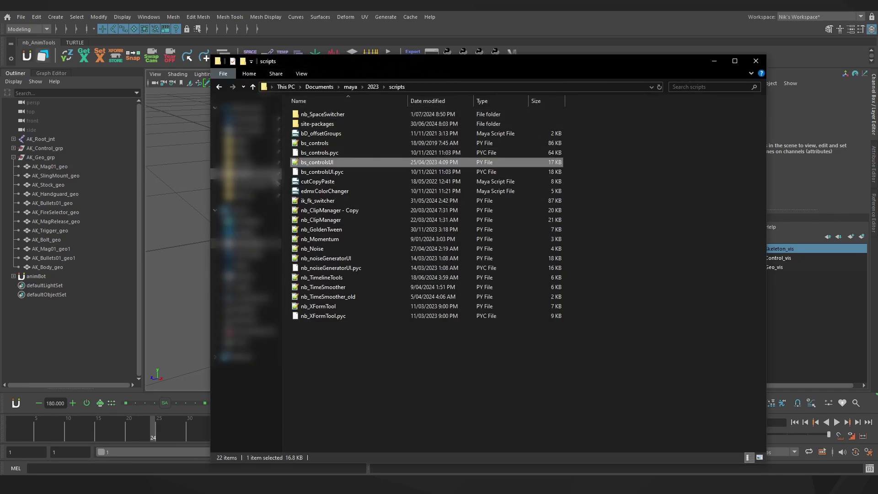
pyautogui.rightClick(347, 163)
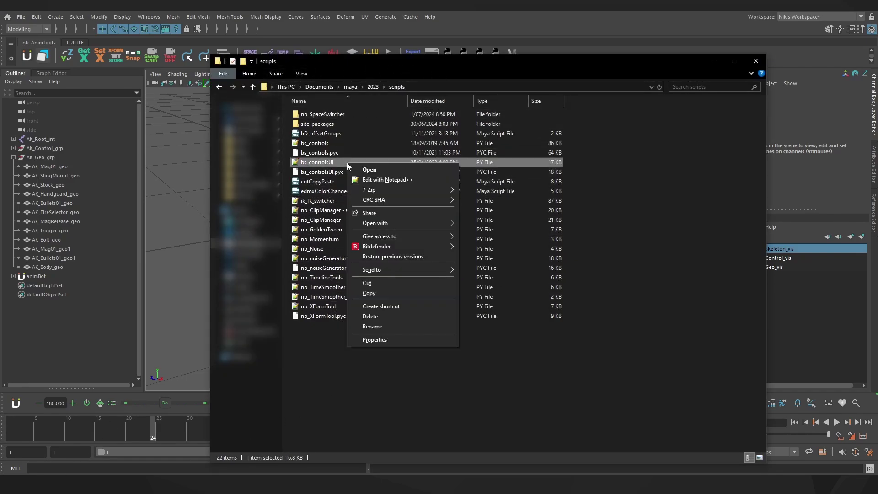
# - Open bs_controlsUI.py in Notepad++, inspect its imp.reload(bsCon) line, and switch to the maya 2020 copy
pyautogui.click(386, 180)
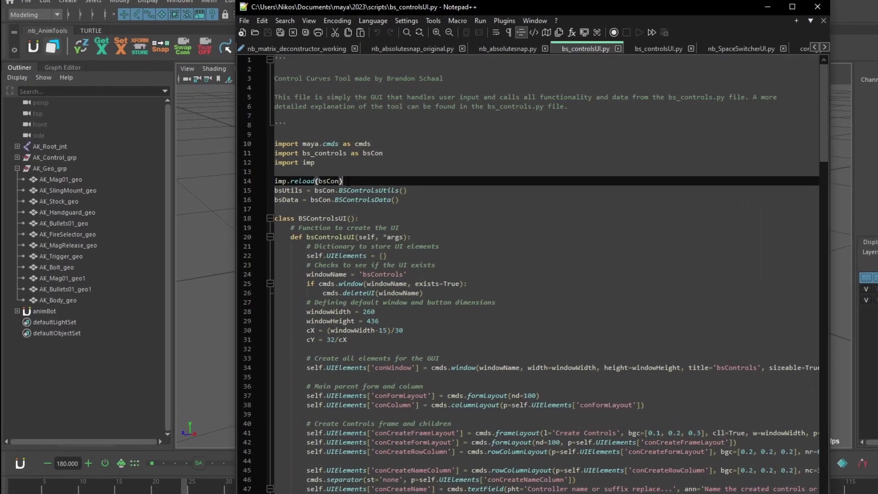
pyautogui.hotkey('shift', 'Up')
pyautogui.hotkey('shift', 'Up')
pyautogui.click(298, 166)
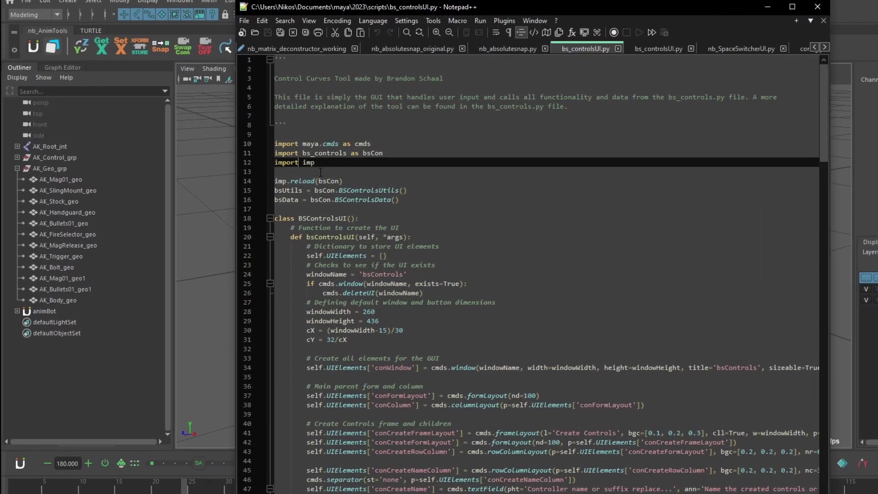
pyautogui.click(317, 181)
pyautogui.click(313, 175)
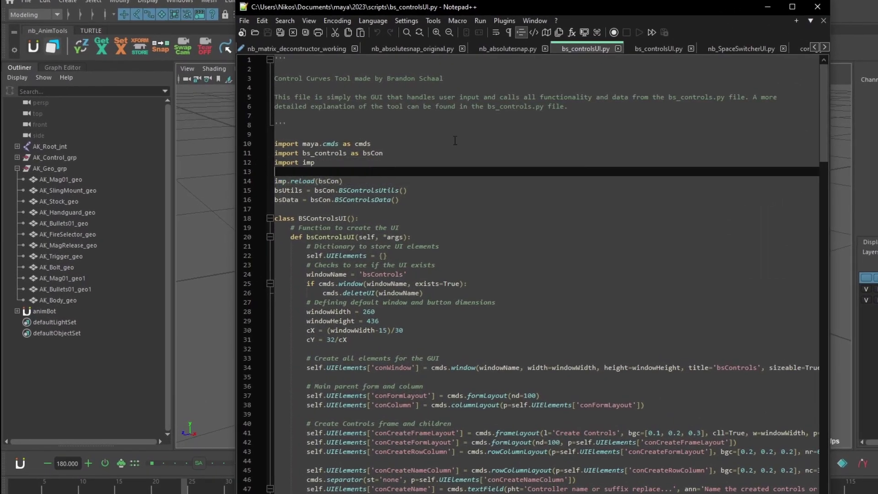
pyautogui.click(654, 48)
pyautogui.click(276, 162)
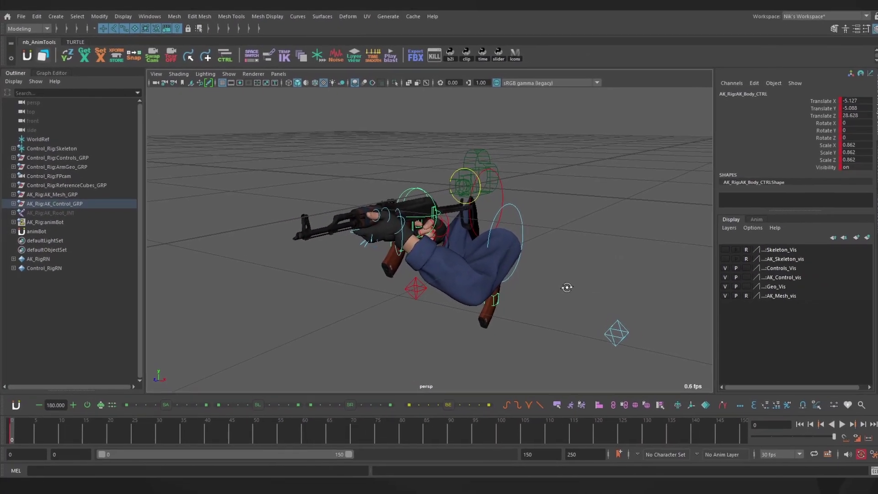
# - Orbit and pan the viewport to recentre the arms-and-rifle rig
pyautogui.keyDown('alt'); pyautogui.moveTo(567, 287); pyautogui.dragTo(458, 263); pyautogui.keyUp('alt')
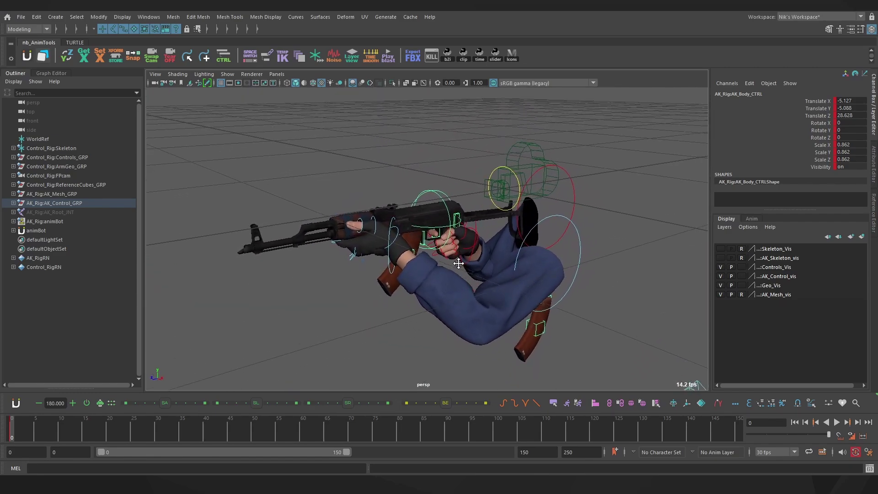
pyautogui.keyDown('alt'); pyautogui.moveTo(459, 264); pyautogui.dragTo(461, 258, button='middle'); pyautogui.keyUp('alt')
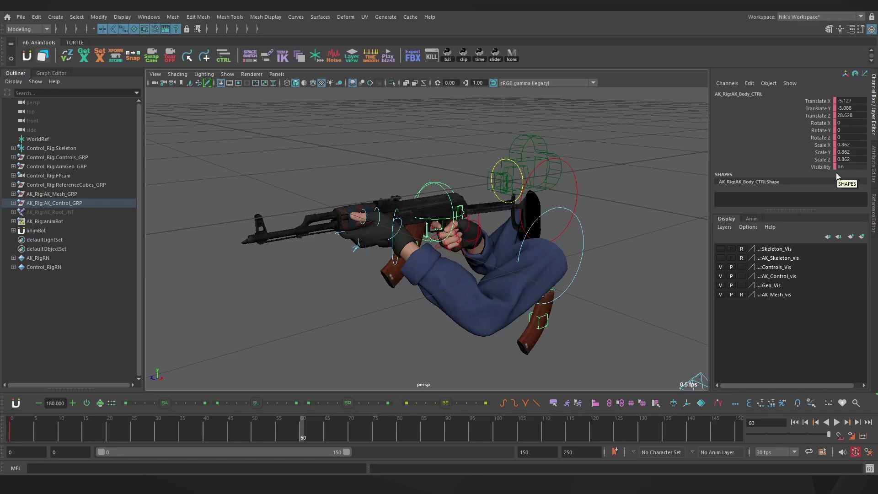
# - Set a key on AK_Body_CTRL's Rotate Y channel
pyautogui.rightClick(830, 131)
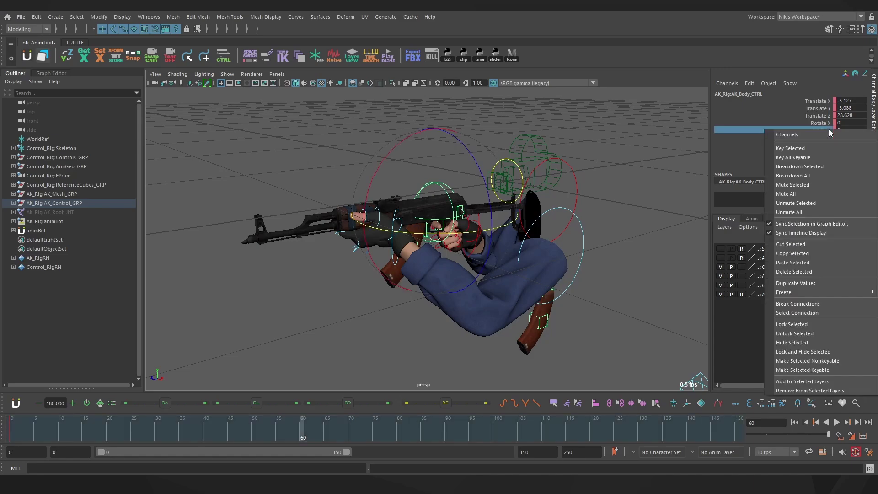
pyautogui.click(819, 146)
pyautogui.click(832, 174)
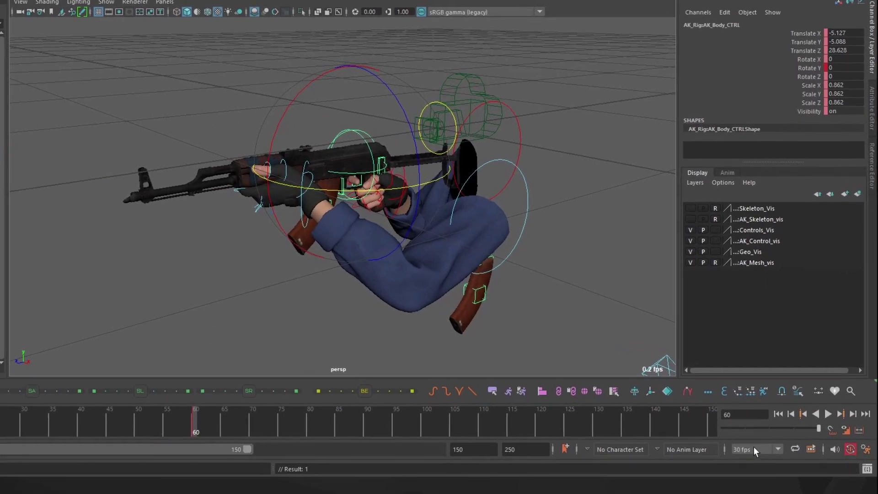
# - Keep playback at 30 fps and make the AK_Control_vis layer selectable
pyautogui.click(774, 452)
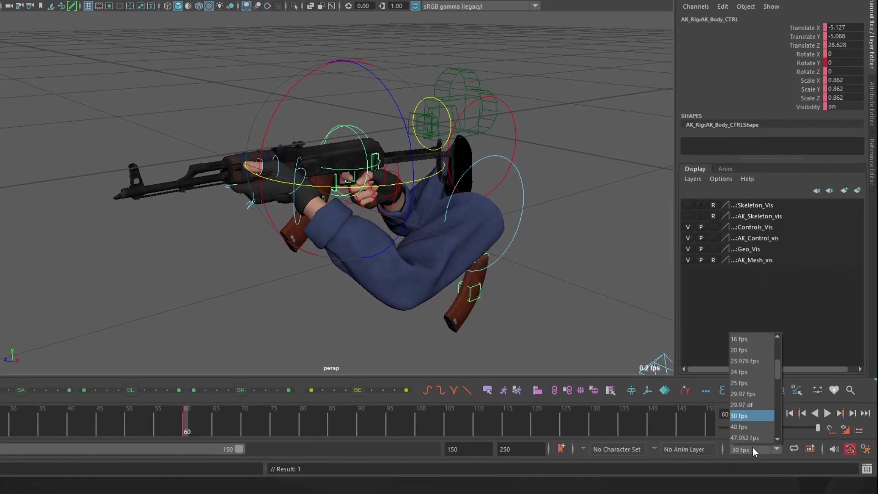
pyautogui.click(757, 416)
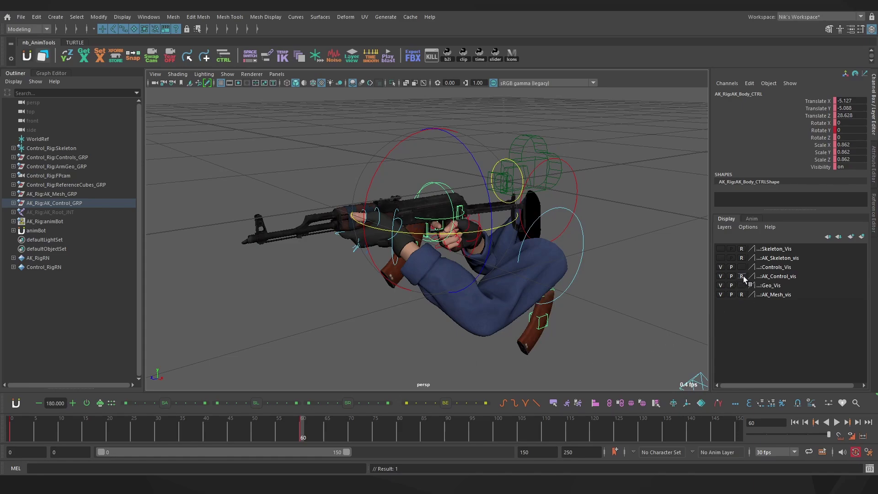
pyautogui.click(742, 276)
# - Open the Graph Editor and frame only AK_Body_CTRL's Rotate X, Rotate Y and Rotate Z curves
pyautogui.click(148, 16)
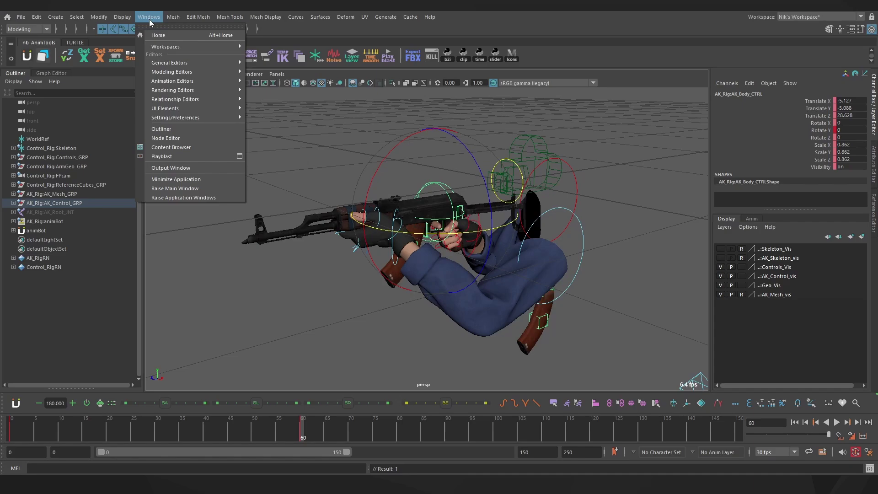
pyautogui.moveTo(208, 80)
pyautogui.click(270, 84)
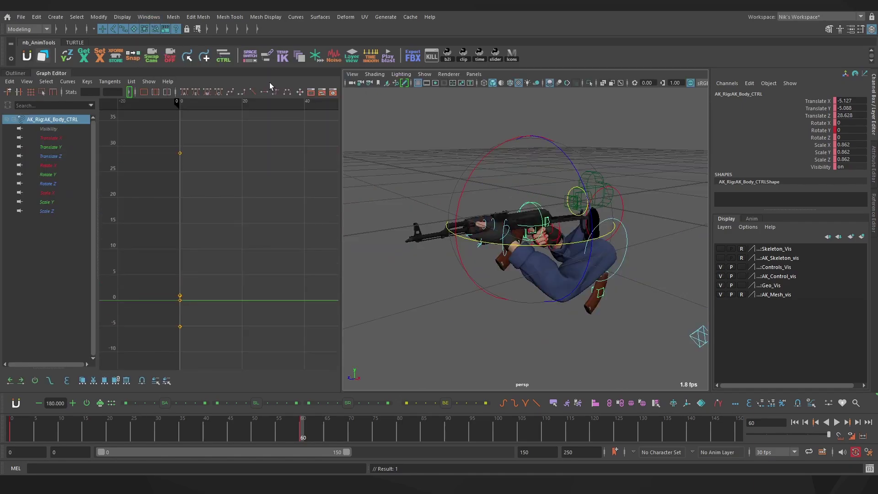
pyautogui.click(41, 138)
pyautogui.click(53, 147)
pyautogui.click(52, 156)
pyautogui.click(52, 165)
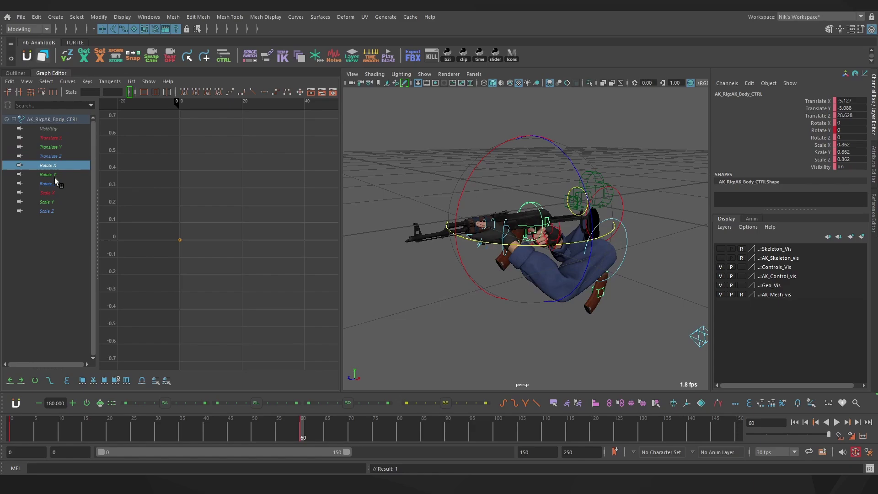
pyautogui.keyDown('shift'); pyautogui.click(54, 183); pyautogui.keyUp('shift')
pyautogui.press('f')
pyautogui.scroll(-3, 215, 226)
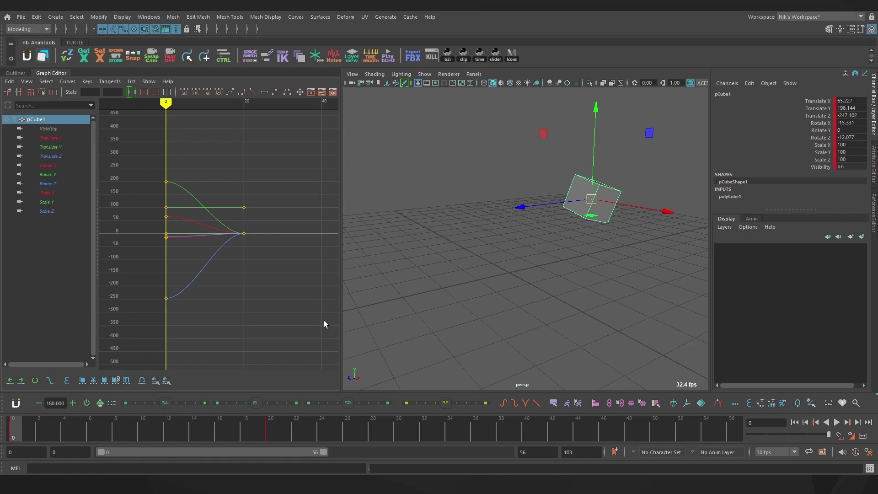
# - Play the cube's animation and frame its Translate Y, Translate Z and Rotate X curves
pyautogui.hotkey('alt', 'v')
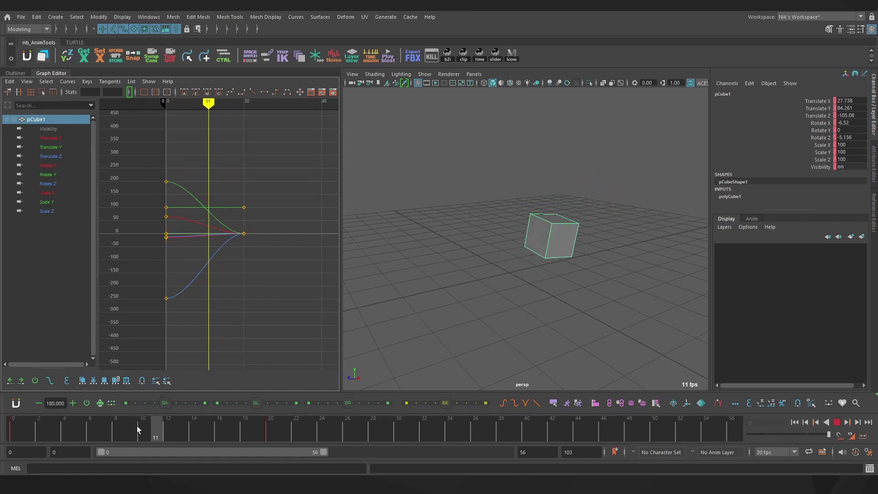
pyautogui.click(51, 147)
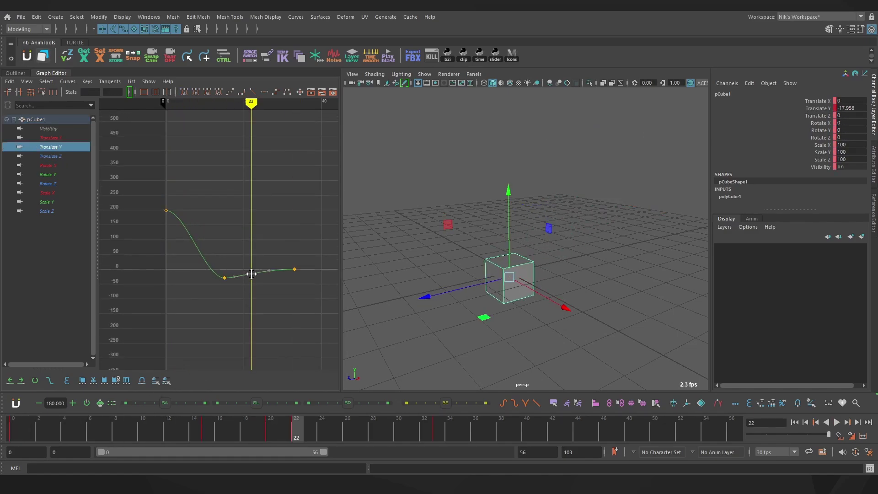
pyautogui.click(49, 138)
pyautogui.click(50, 156)
pyautogui.hotkey('alt', 'v')
pyautogui.rightClick(259, 182)
pyautogui.click(48, 165)
pyautogui.hotkey('alt', 'v')
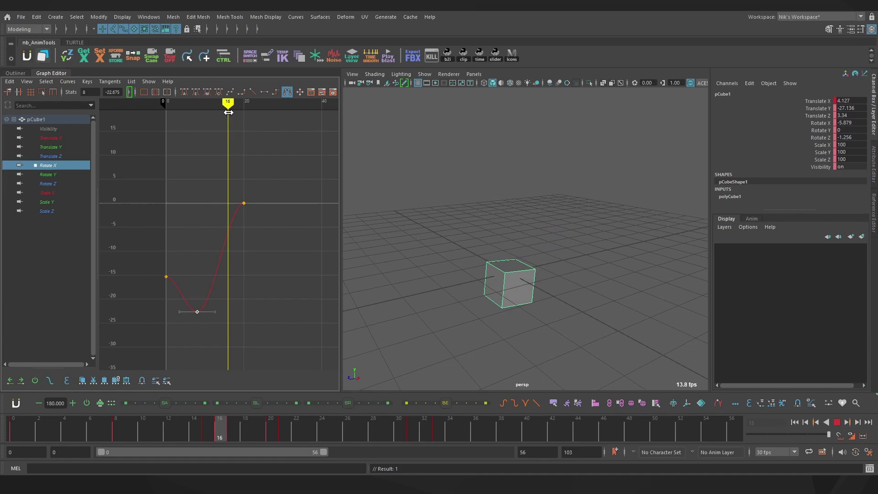
# - Inspect the cube's Rotate Z keys, then display all translate and rotate curves together
pyautogui.press('e')
pyautogui.click(287, 91)
pyautogui.click(48, 184)
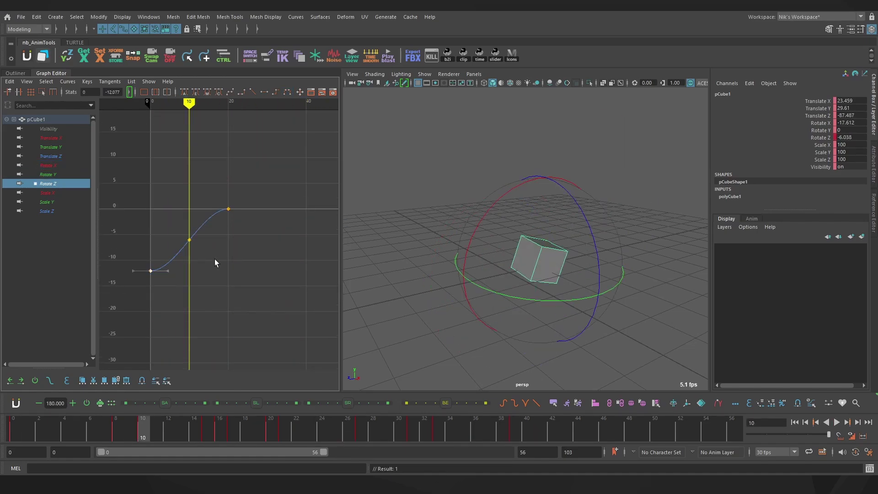
pyautogui.click(234, 216)
pyautogui.rightClick(184, 267)
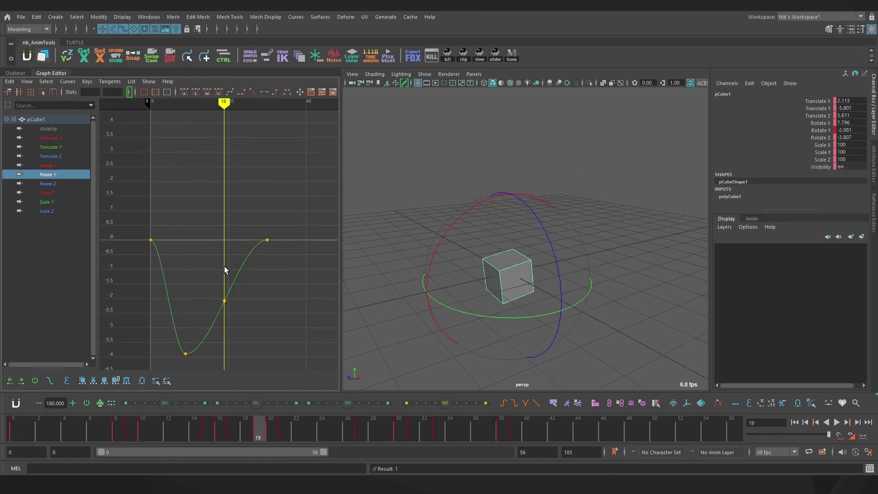
pyautogui.click(50, 147)
pyautogui.click(50, 156)
pyautogui.moveTo(48, 138); pyautogui.dragTo(49, 183)
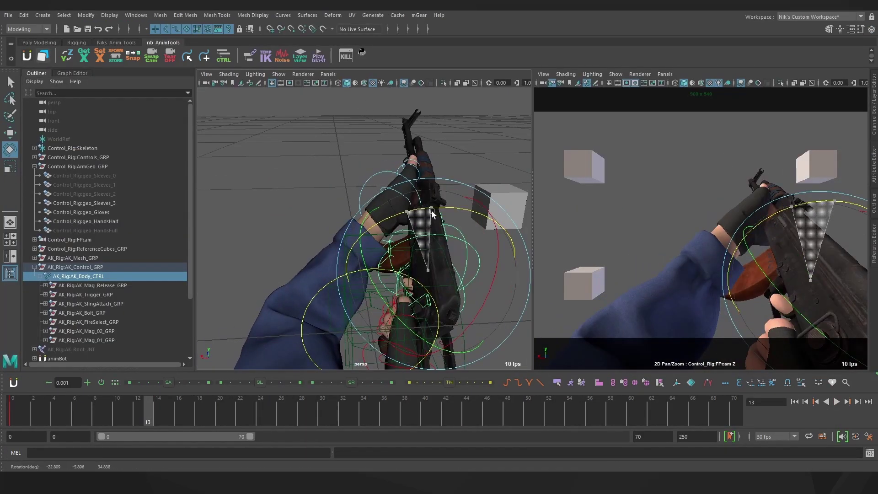
# - Shade the scene grey, close in on the hand, and move and rotate the wrist and hand controls
pyautogui.click(355, 82)
pyautogui.keyDown('alt'); pyautogui.moveTo(347, 137); pyautogui.dragTo(320, 229); pyautogui.keyUp('alt')
pyautogui.press('q')
pyautogui.press('e')
pyautogui.press('q')
pyautogui.press('e')
pyautogui.press('w')
pyautogui.click(398, 317)
pyautogui.press('e')
pyautogui.click(343, 187)
pyautogui.press('q')
pyautogui.press('w')
pyautogui.press('e')
# - Review the AK_Body_CTRL rifle poses across frames 0–10 and select the hand control to move
pyautogui.press('q')
pyautogui.click(78, 276)
pyautogui.press('w')
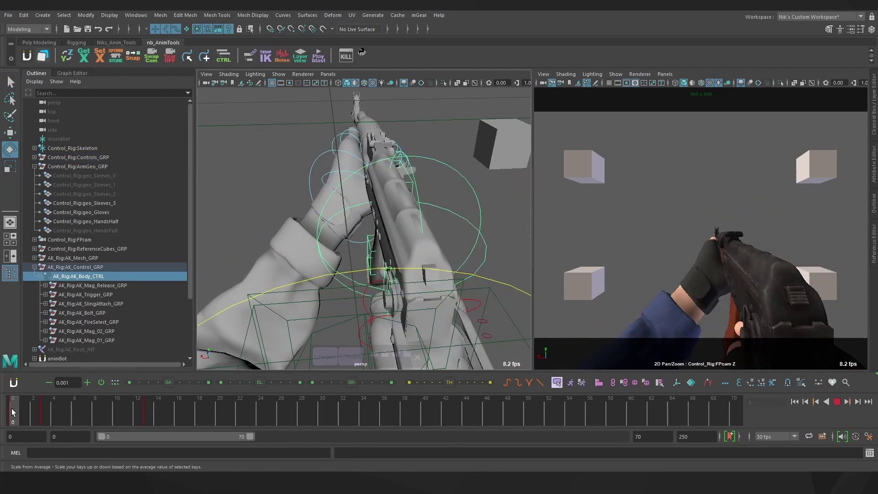
pyautogui.click(12, 419)
pyautogui.moveTo(11, 417); pyautogui.dragTo(102, 416)
pyautogui.press('e')
pyautogui.hotkey('alt', 'v')
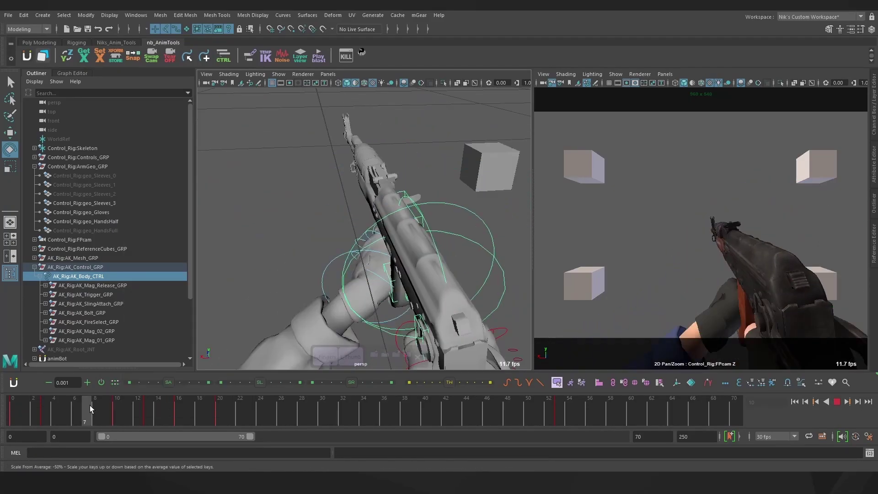
pyautogui.press('Escape')
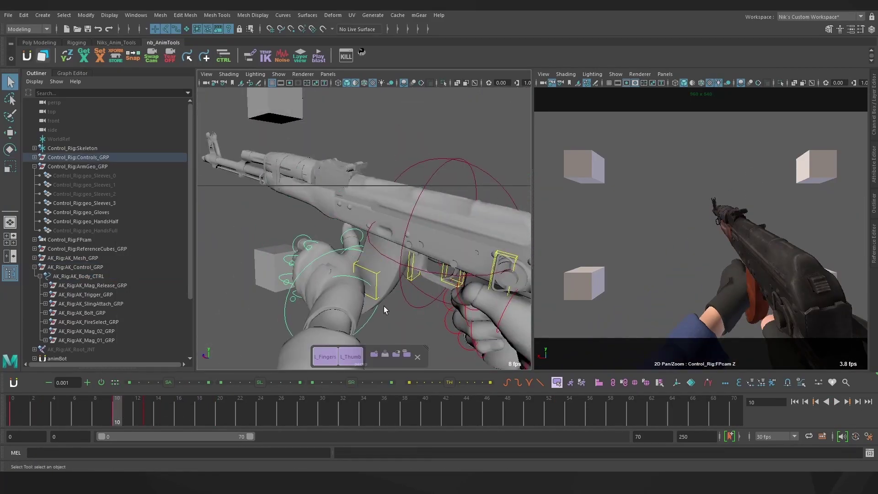
pyautogui.click(402, 306)
pyautogui.press('w')
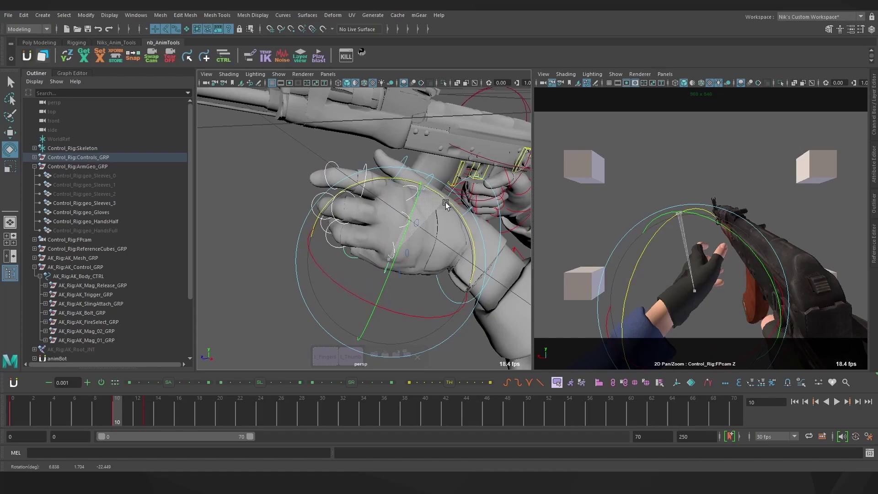
pyautogui.press('q')
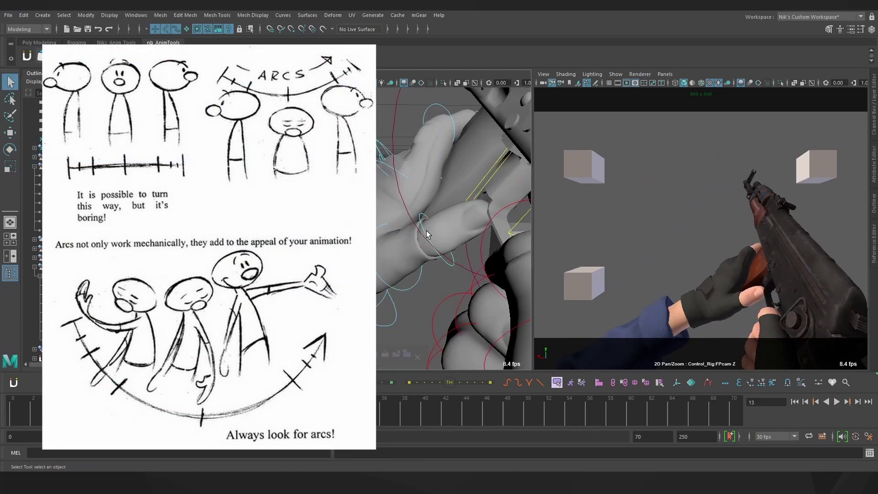
pyautogui.press('.')
pyautogui.press('w')
pyautogui.hotkey('alt', 'v')
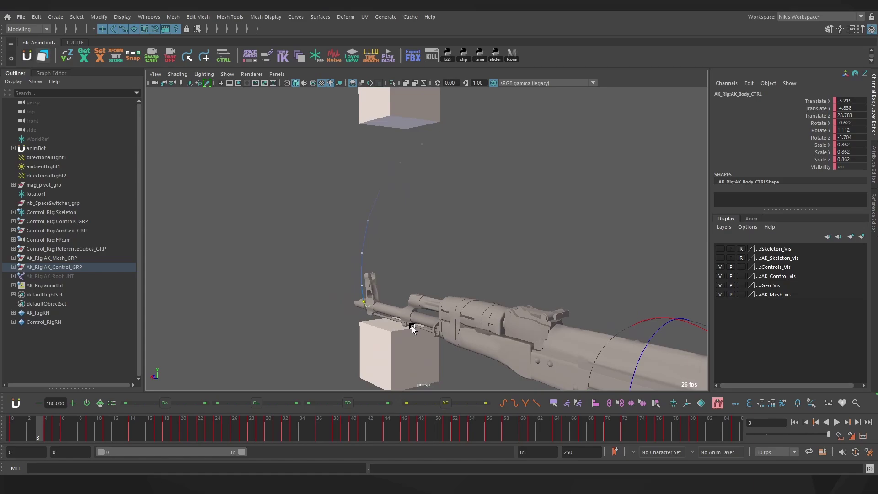
pyautogui.moveTo(39, 433); pyautogui.dragTo(116, 436)
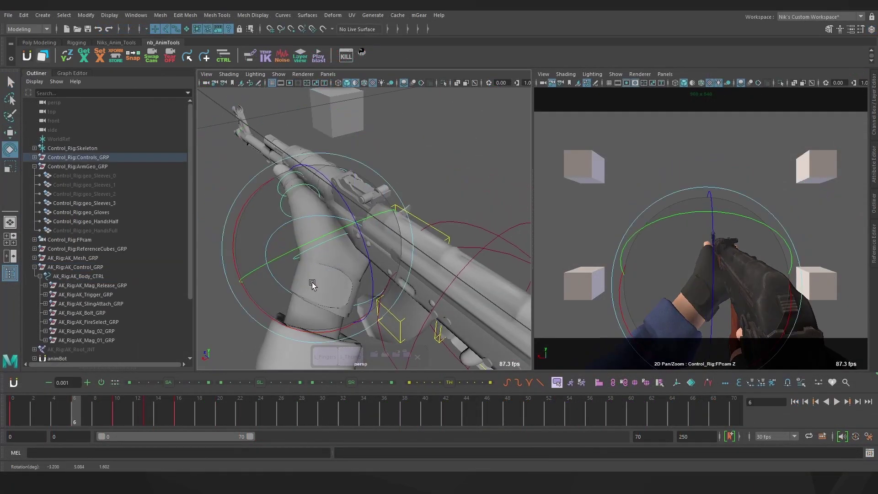
# - Pose the mag_pivot and AK_Mag_01_CTRL magazine controls to pull the magazine free around frame 27
pyautogui.hotkey('alt', 'v')
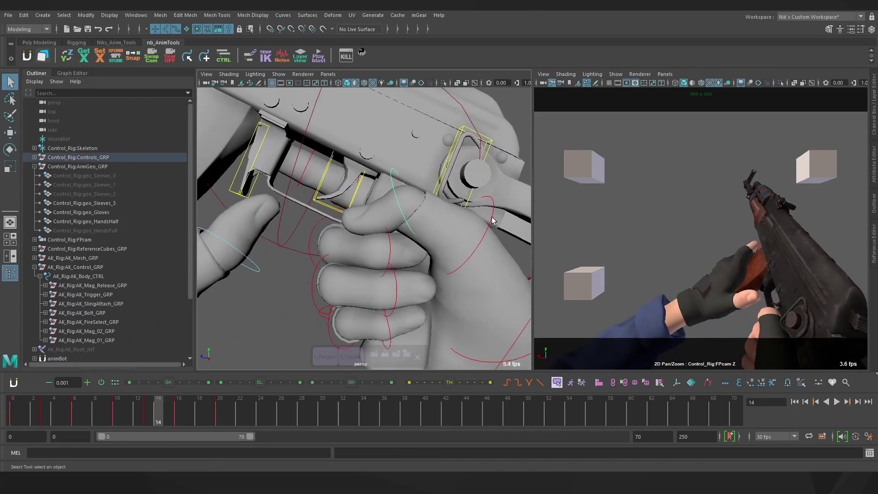
pyautogui.hotkey('alt', ',')
pyautogui.press('e')
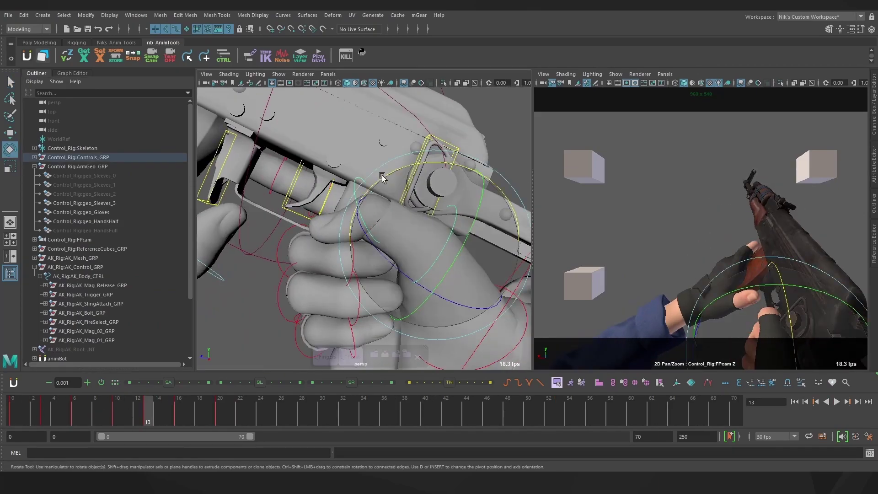
pyautogui.hotkey('alt', 'v')
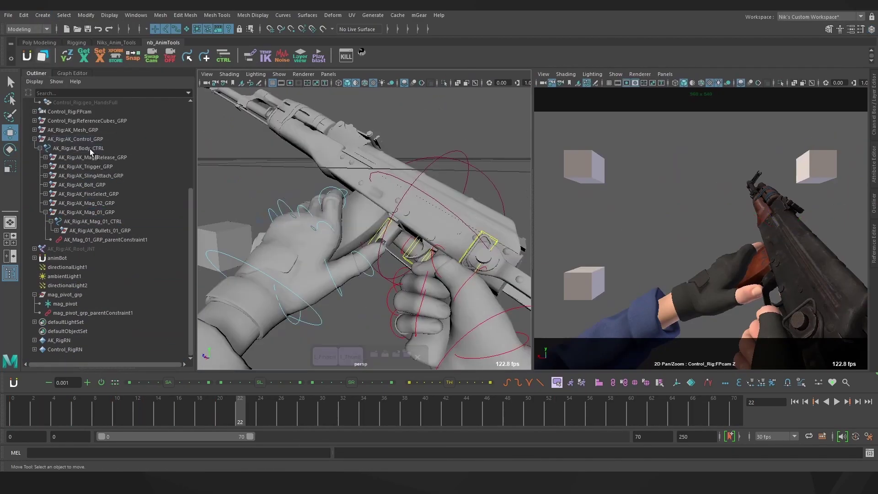
pyautogui.click(65, 304)
pyautogui.press('e')
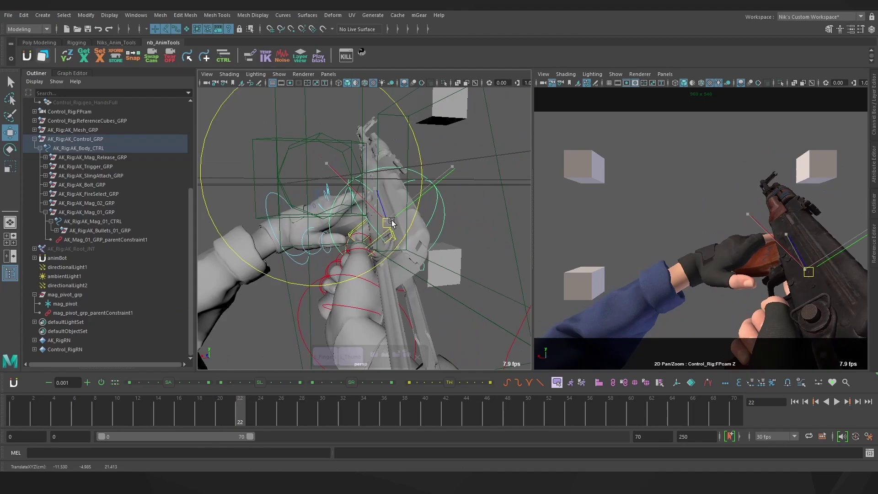
pyautogui.click(293, 241)
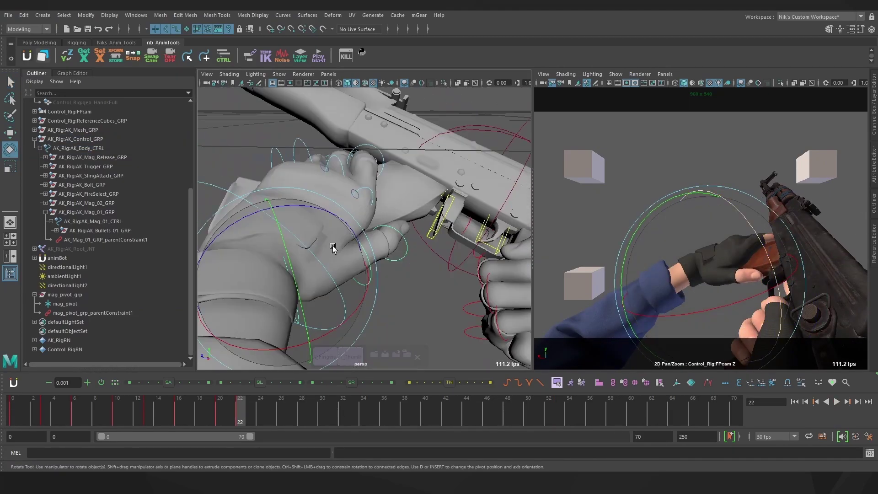
pyautogui.press('w')
pyautogui.click(309, 223)
pyautogui.press('e')
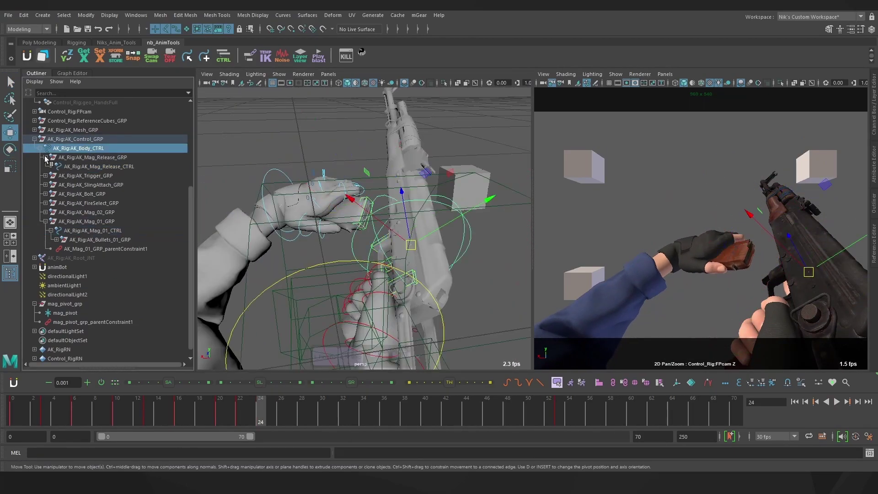
# - Play back the reload, refine the hand pose at frame 31, and open the timeline key menu
pyautogui.hotkey('alt', 'v')
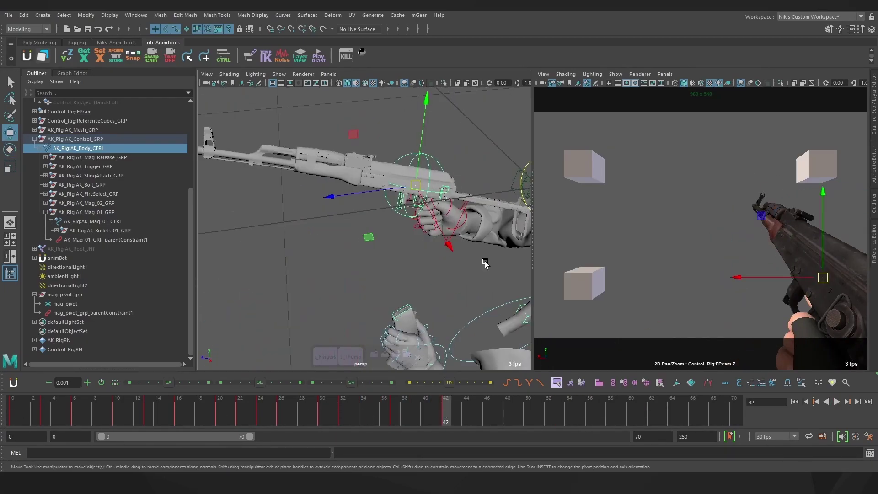
pyautogui.press('e')
pyautogui.click(335, 411)
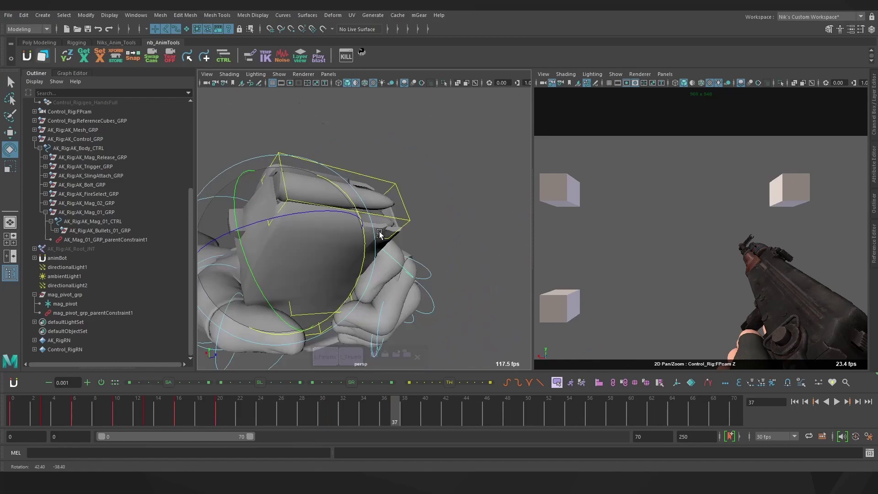
pyautogui.keyDown('alt'); pyautogui.moveTo(357, 262); pyautogui.dragTo(281, 232); pyautogui.keyUp('alt')
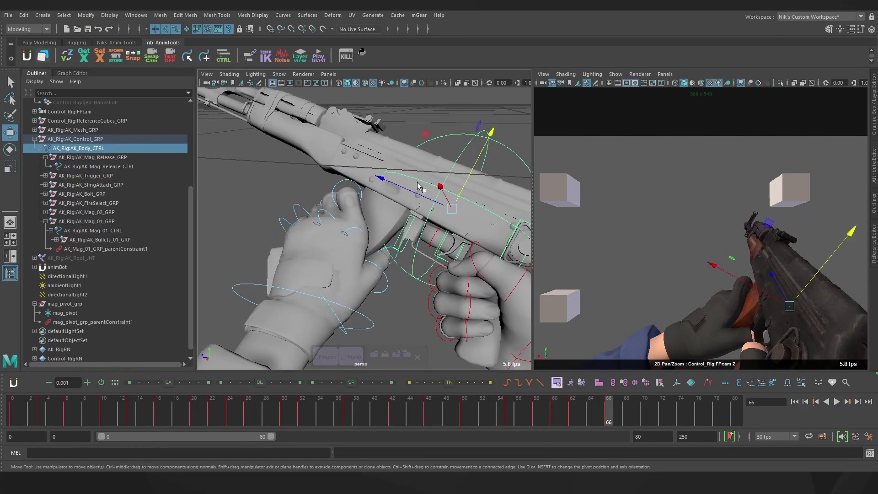
pyautogui.rightClick(556, 409)
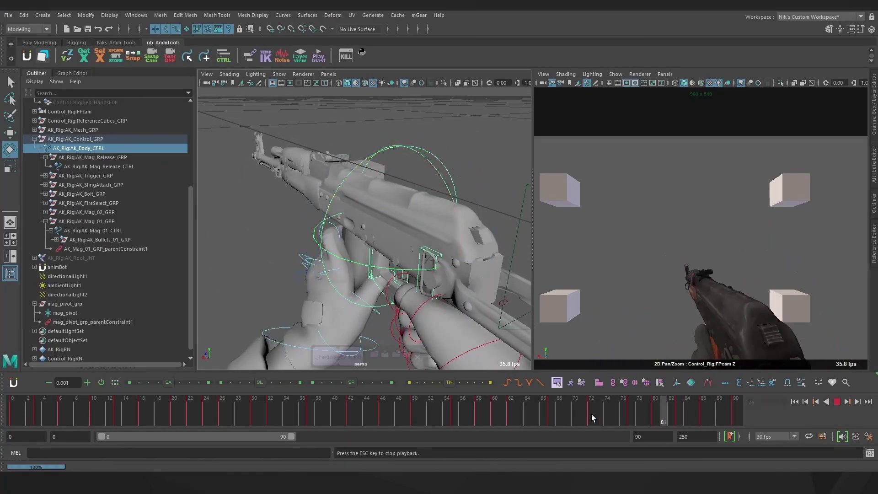
# - Stop playback at frame 66, go to frame 68, and view the first-person camera full screen
pyautogui.press('Escape')
pyautogui.press('q')
pyautogui.click(363, 326)
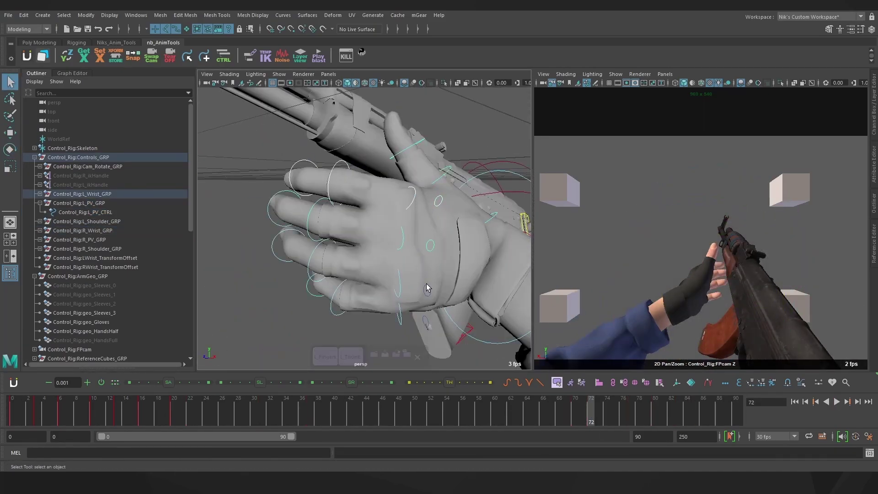
pyautogui.press('w')
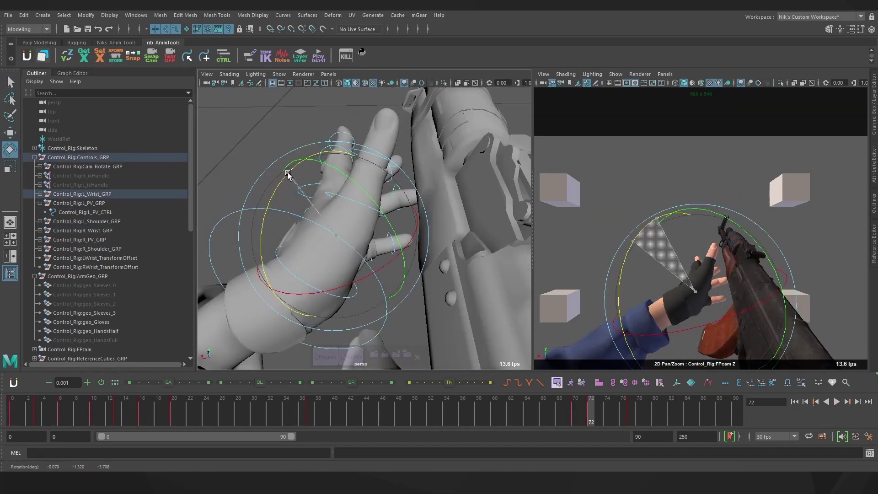
pyautogui.click(560, 411)
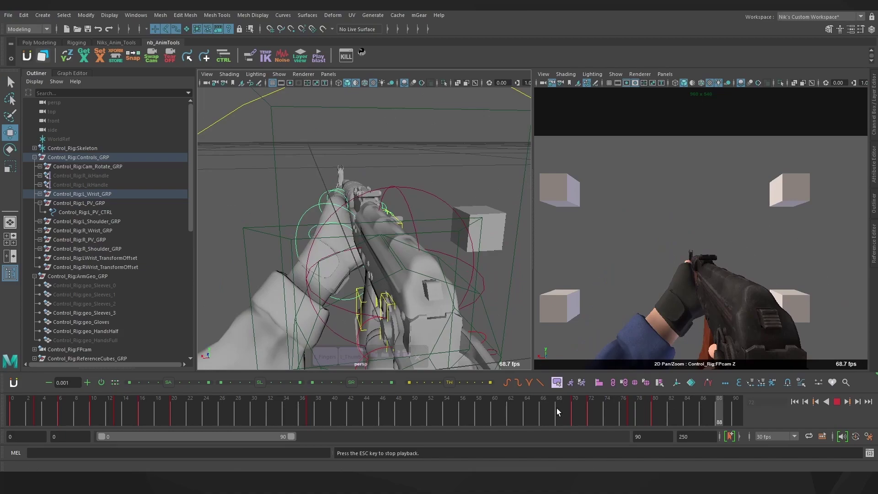
pyautogui.hotkey('ctrl', 'space')
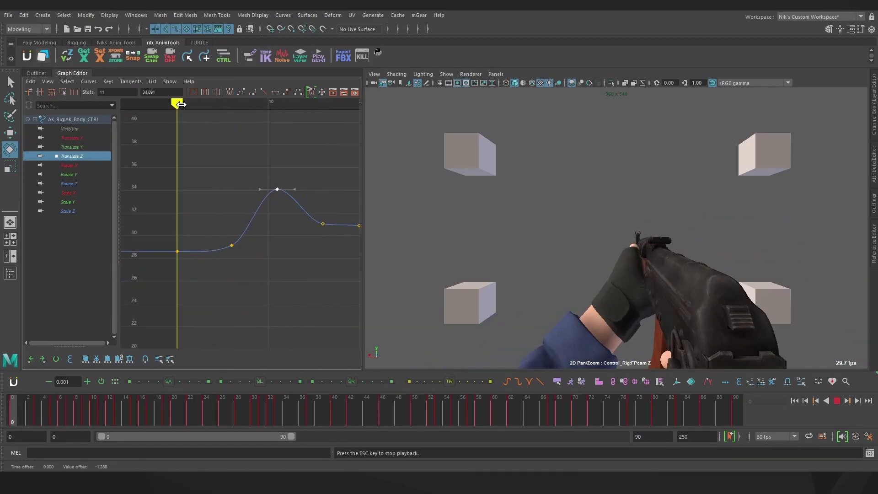
# - Retime a thumb key, preview the thumb playback, paste keys, and show the Translate Z curve
pyautogui.moveTo(177, 103); pyautogui.dragTo(212, 116)
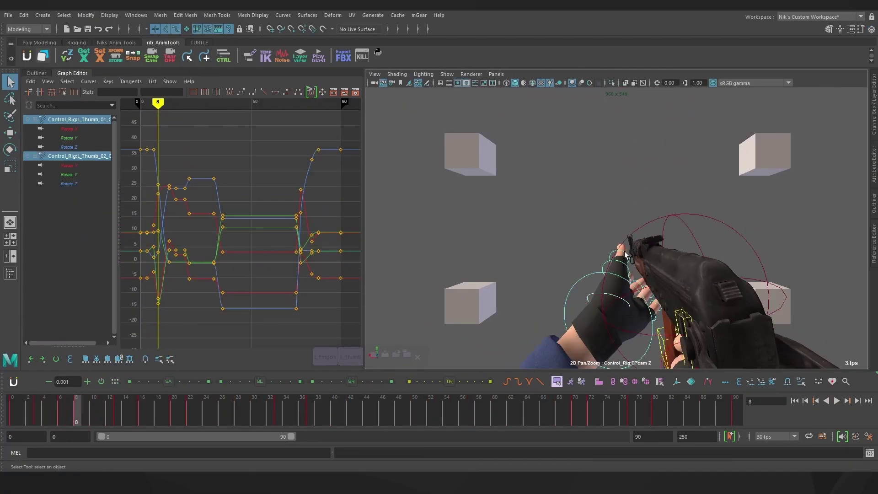
pyautogui.hotkey('alt', 'v')
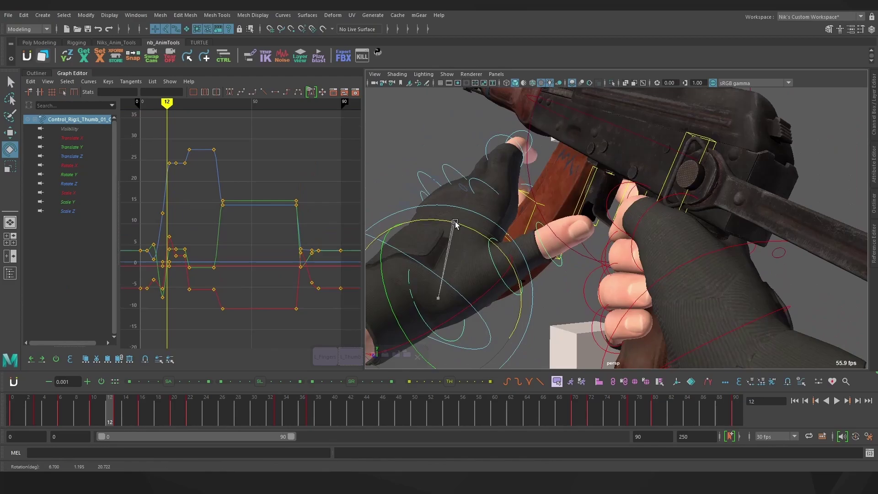
pyautogui.rightClick(155, 408)
pyautogui.moveTo(178, 257)
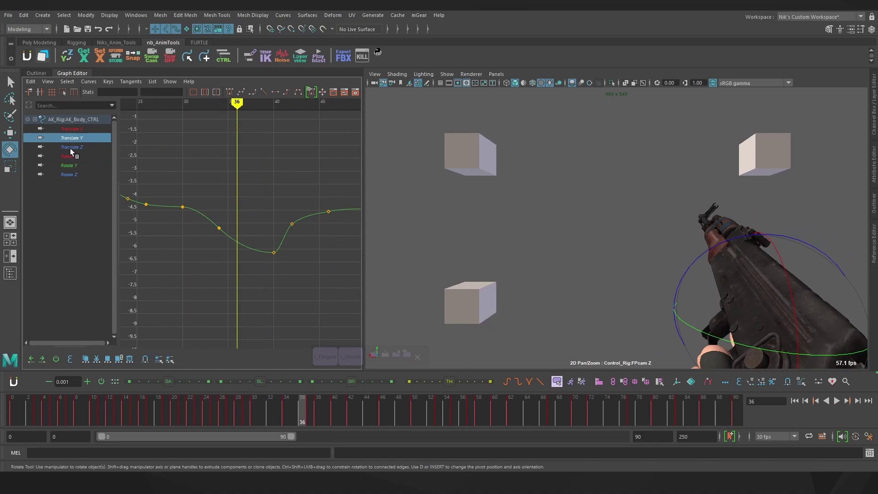
pyautogui.click(71, 147)
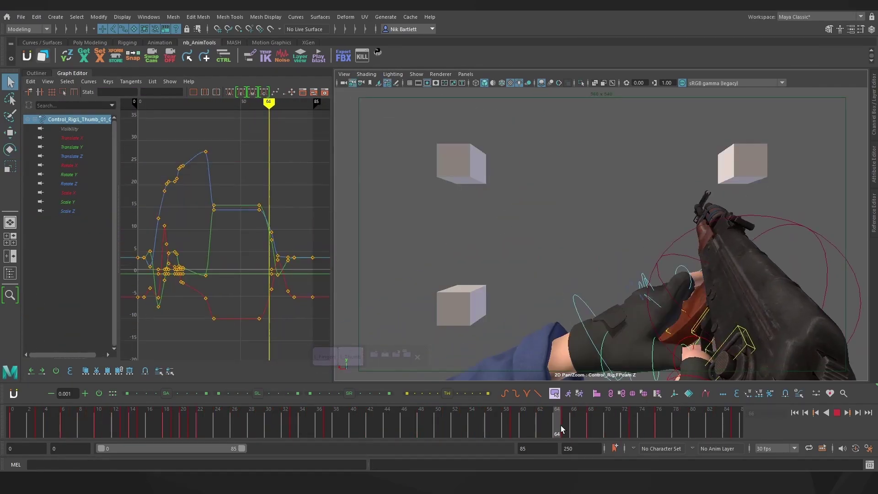
pyautogui.click(151, 56)
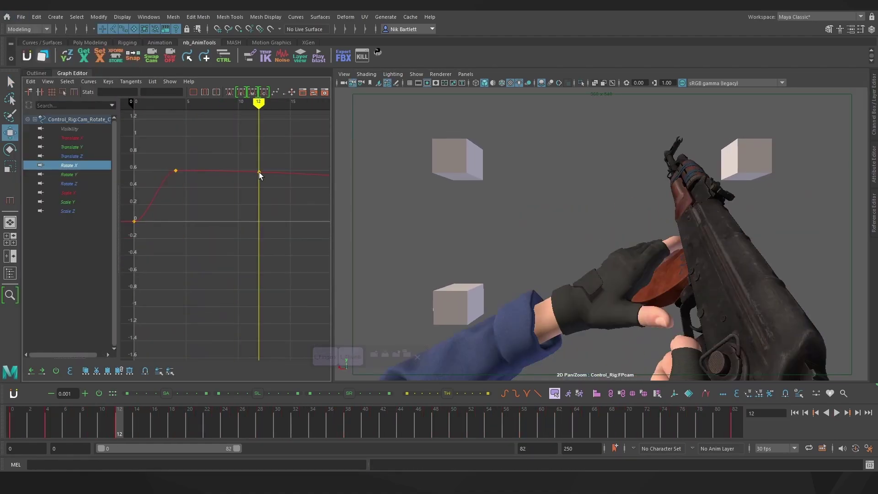
# - Bring up the curve editing options for the Cam_Rotate Rotate X curve
pyautogui.rightClick(275, 251)
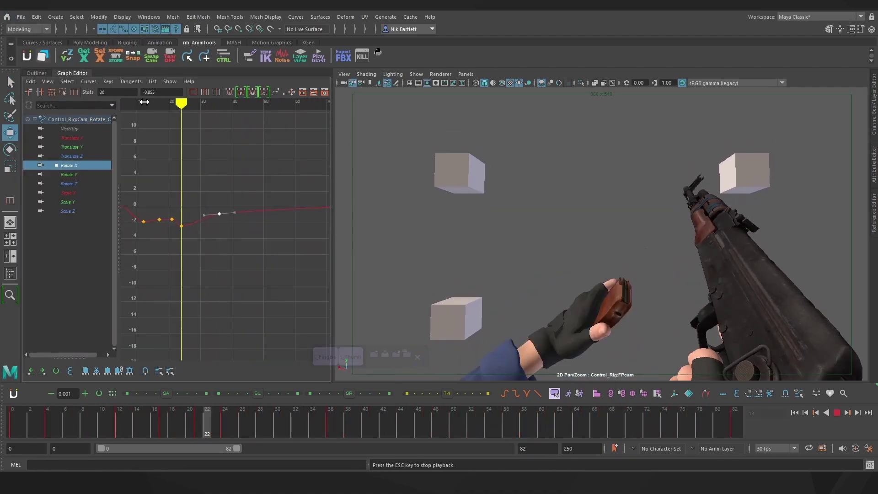